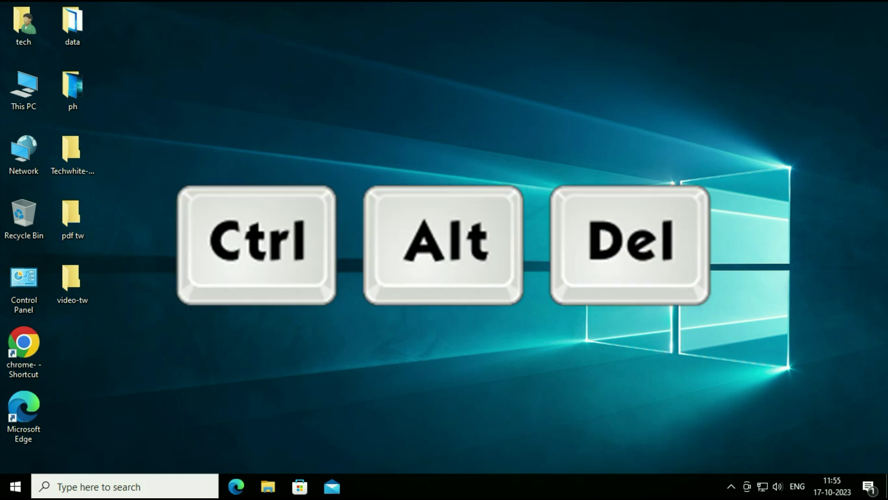
# Step: Launch Task Manager from the Ctrl+Alt+Del security screen
pyautogui.hotkey('ctrl', 'alt', 'Delete')
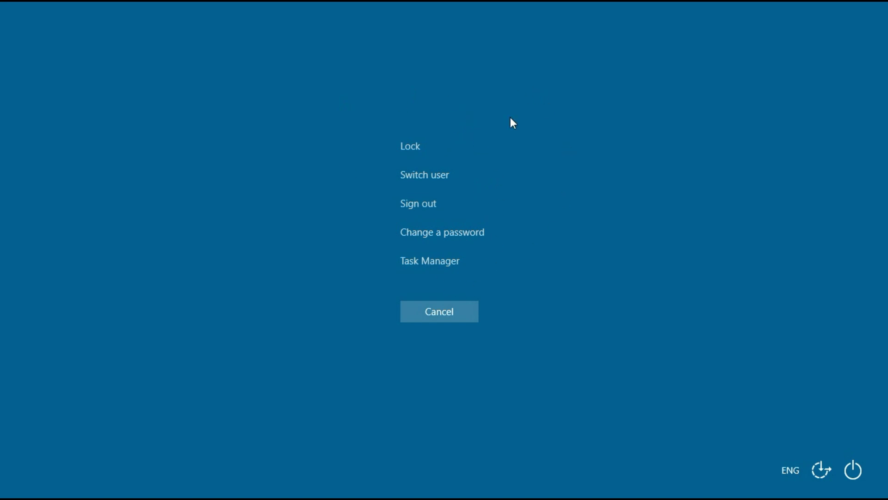
pyautogui.click(432, 262)
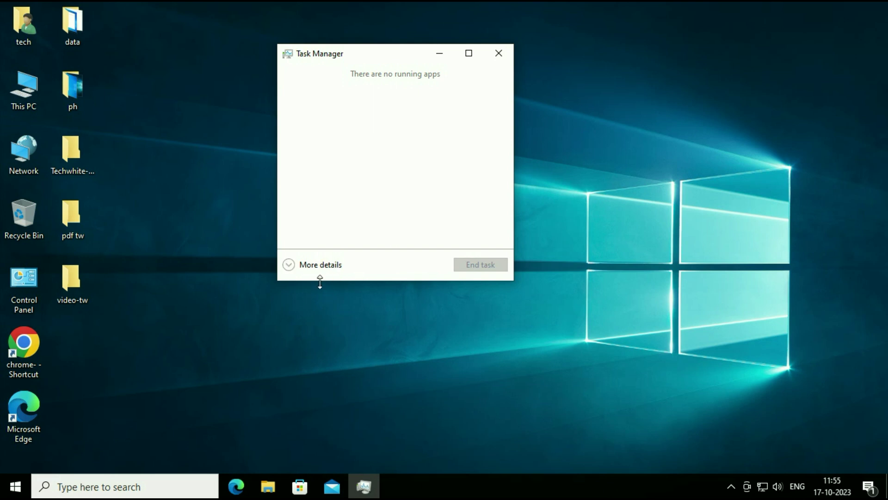
# Step: Expand More details, restart the Windows Explorer process, and close Task Manager
pyautogui.click(290, 266)
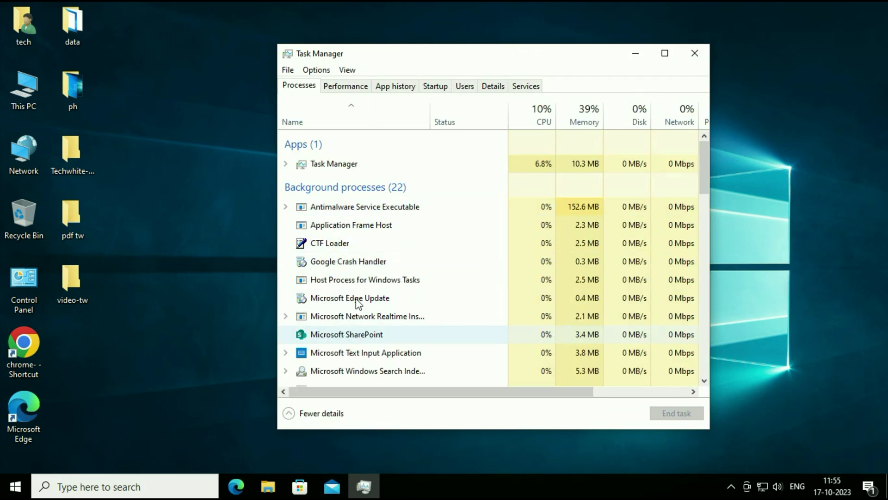
pyautogui.scroll(-1, 390, 244)
pyautogui.scroll(-1, 389, 244)
pyautogui.scroll(-1, 388, 240)
pyautogui.scroll(-1, 388, 239)
pyautogui.scroll(-1, 388, 239)
pyautogui.scroll(-1, 388, 239)
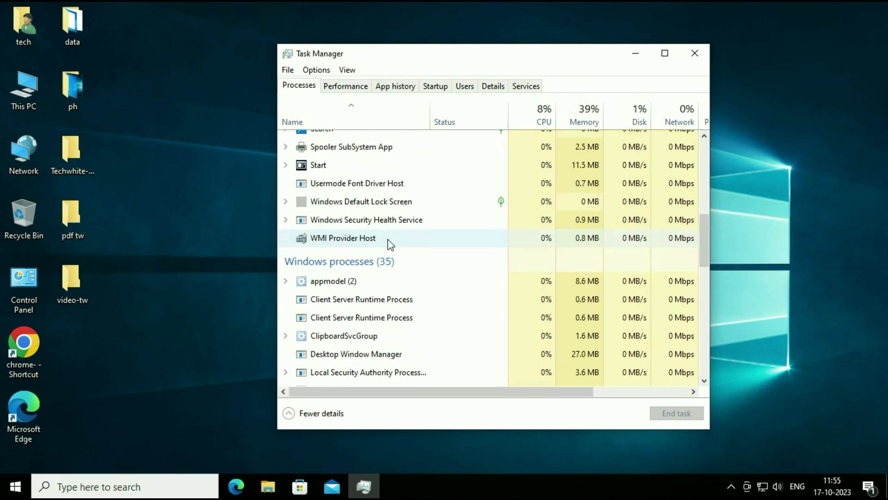
pyautogui.scroll(-1, 388, 239)
pyautogui.scroll(-1, 375, 243)
pyautogui.scroll(-2, 357, 257)
pyautogui.scroll(-3, 355, 263)
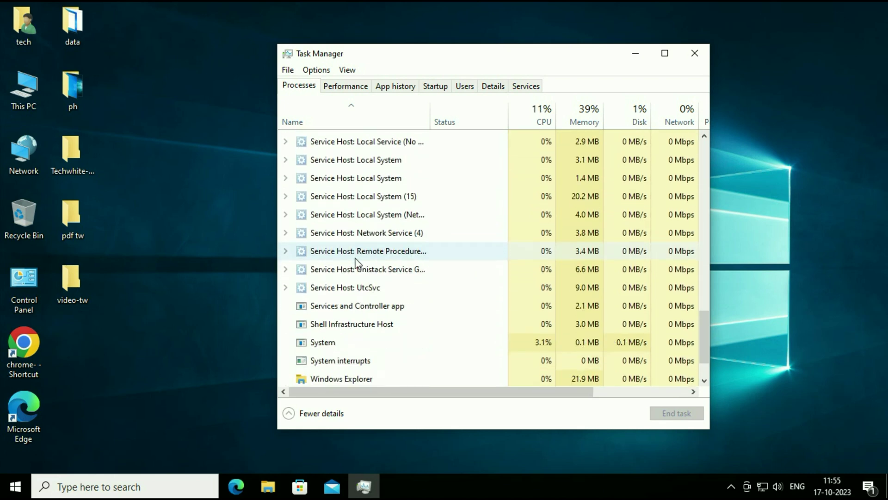
pyautogui.scroll(-1, 356, 263)
pyautogui.click(345, 326)
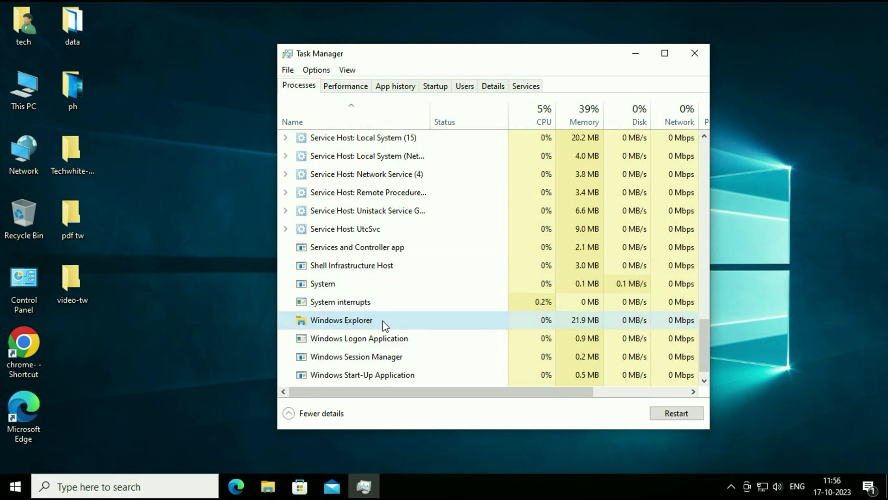
pyautogui.click(673, 415)
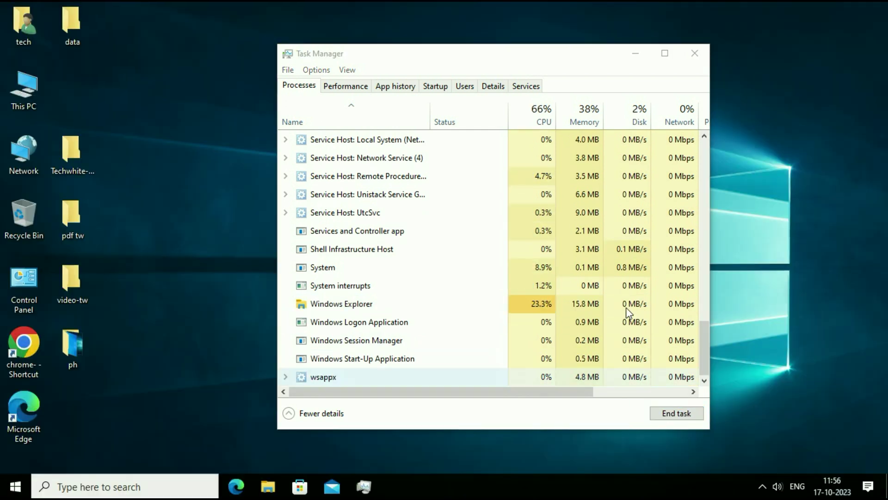
pyautogui.click(695, 53)
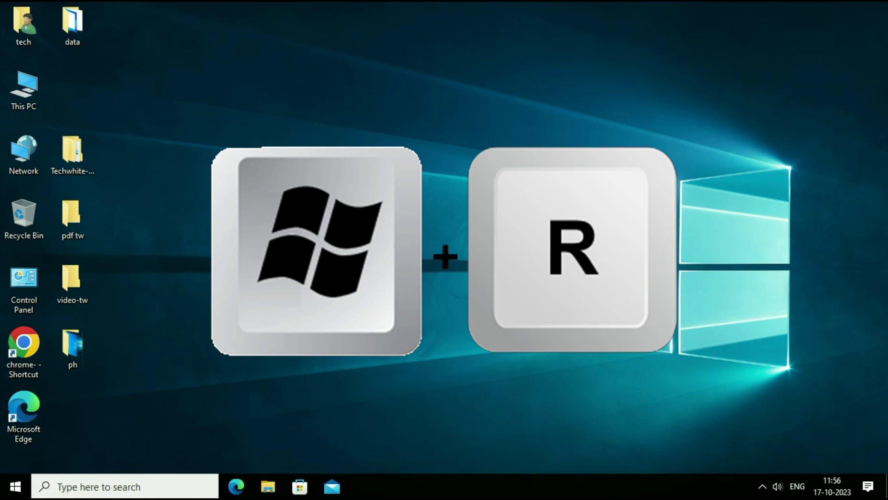
# Step: Launch Registry Editor via the Run dialog with the regedit command
pyautogui.press('super+r')
pyautogui.press('super+r')
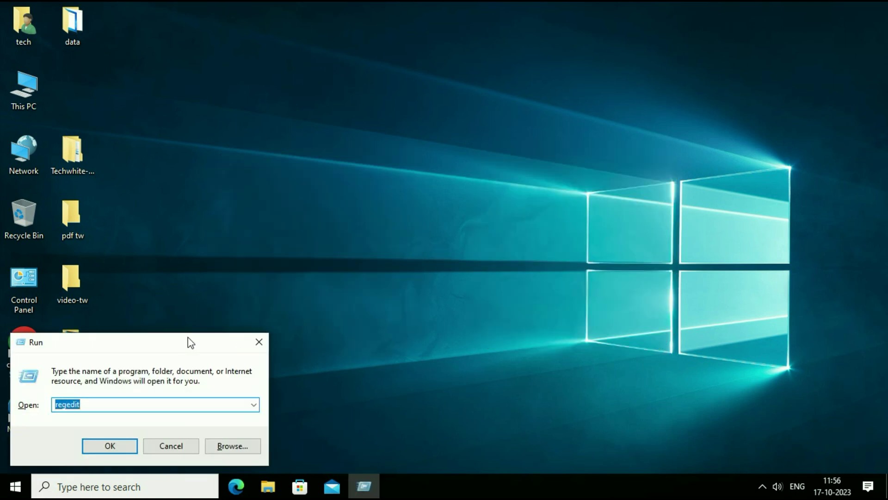
pyautogui.moveTo(134, 344)
pyautogui.mouseDown()
pyautogui.moveTo(208, 327)
pyautogui.moveTo(456, 191)
pyautogui.mouseUp()
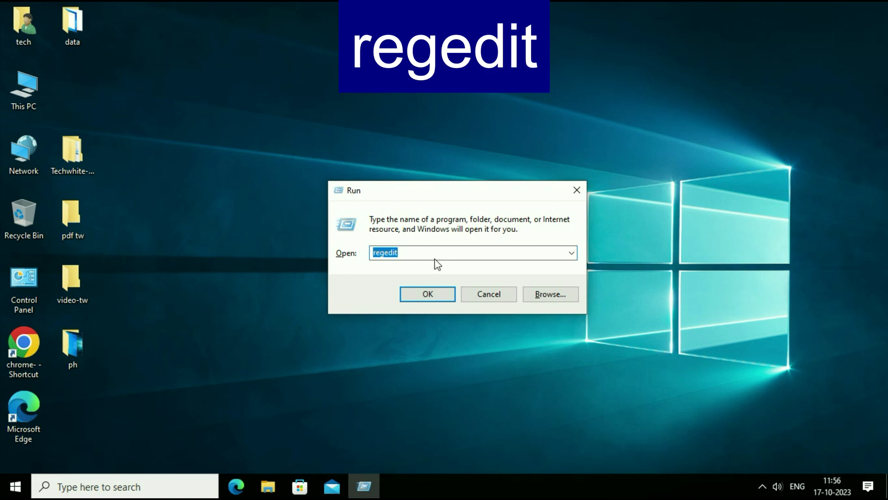
pyautogui.click(426, 295)
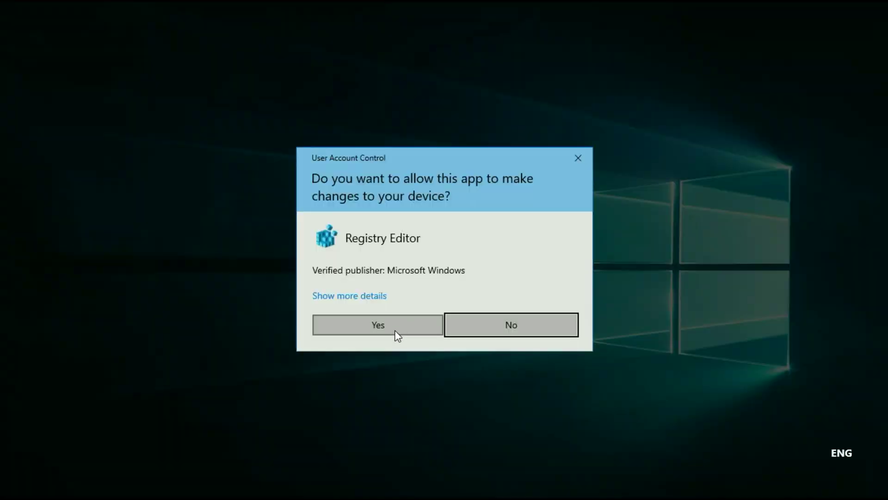
# Step: Approve the UAC prompt, collapse HKEY_CLASSES_ROOT and maximize Registry Editor
pyautogui.click(396, 332)
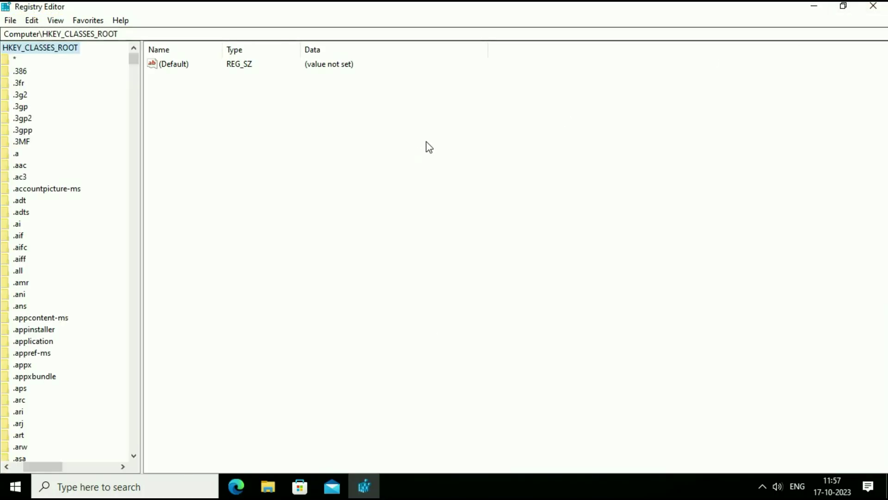
pyautogui.click(843, 6)
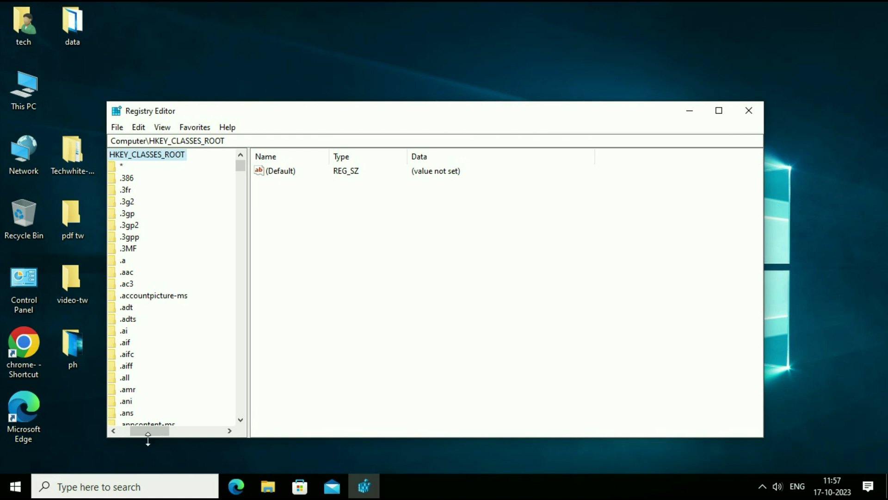
pyautogui.moveTo(159, 432); pyautogui.dragTo(128, 431)
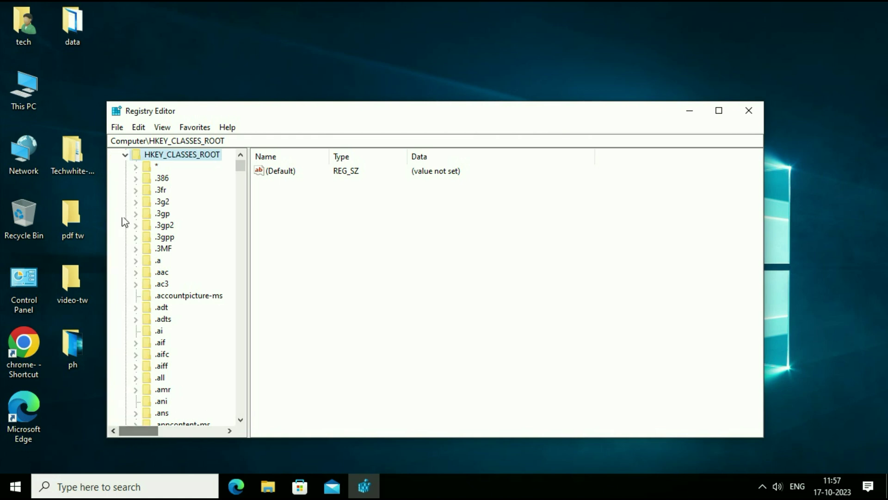
pyautogui.click(126, 155)
pyautogui.click(719, 111)
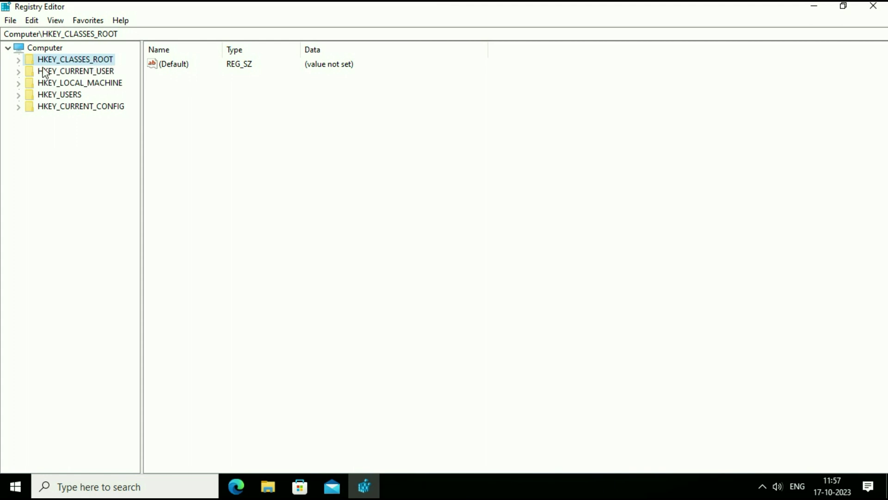
# Step: Bring up the Permissions dialog for HKEY_CLASSES_ROOT from its context menu
pyautogui.rightClick(83, 64)
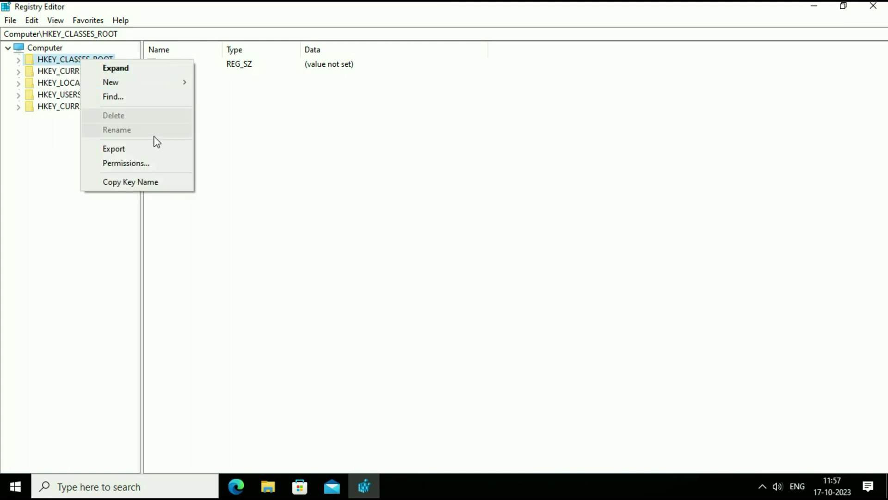
pyautogui.click(144, 165)
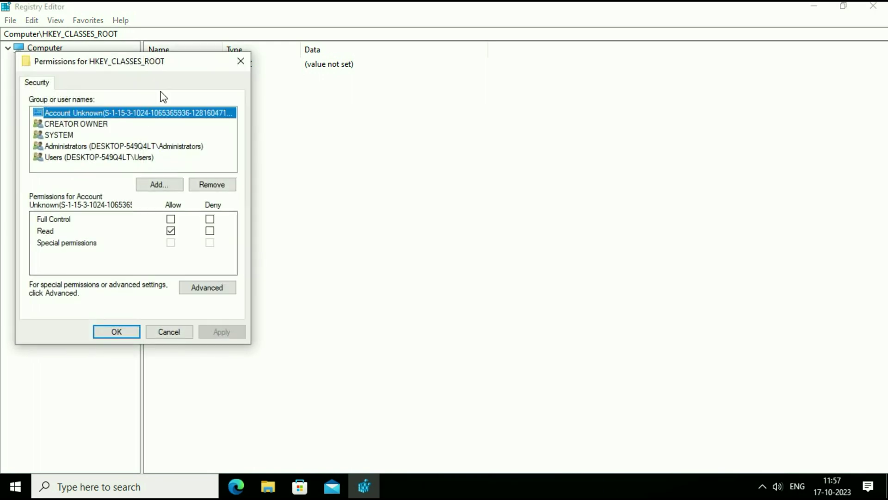
pyautogui.moveTo(159, 65); pyautogui.dragTo(494, 45)
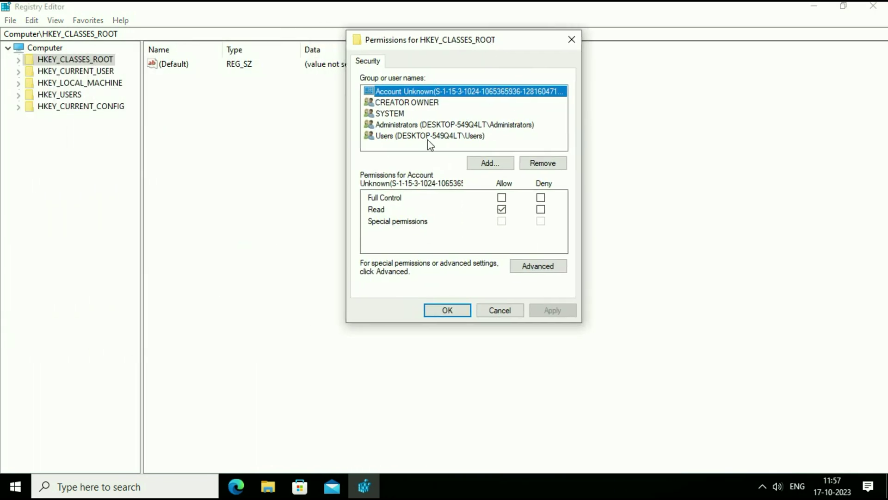
# Step: Start adding a group and list all local users and groups via Advanced, Find Now
pyautogui.click(485, 167)
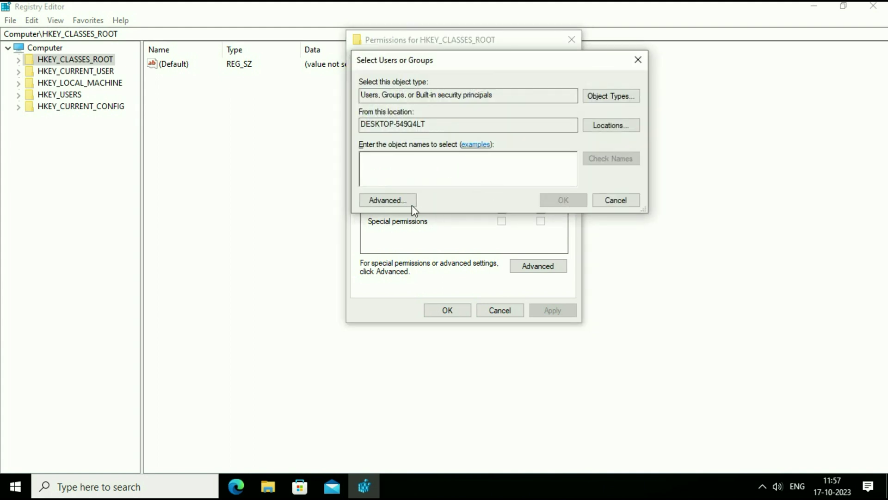
pyautogui.click(406, 205)
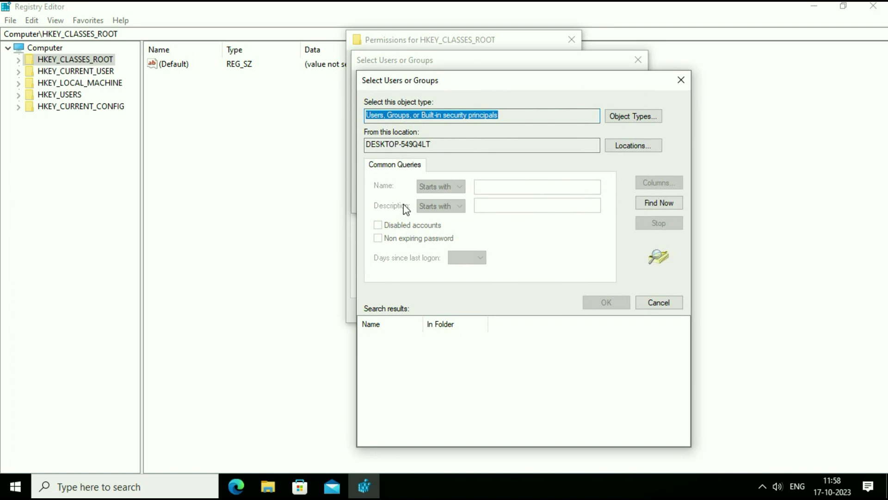
pyautogui.click(662, 205)
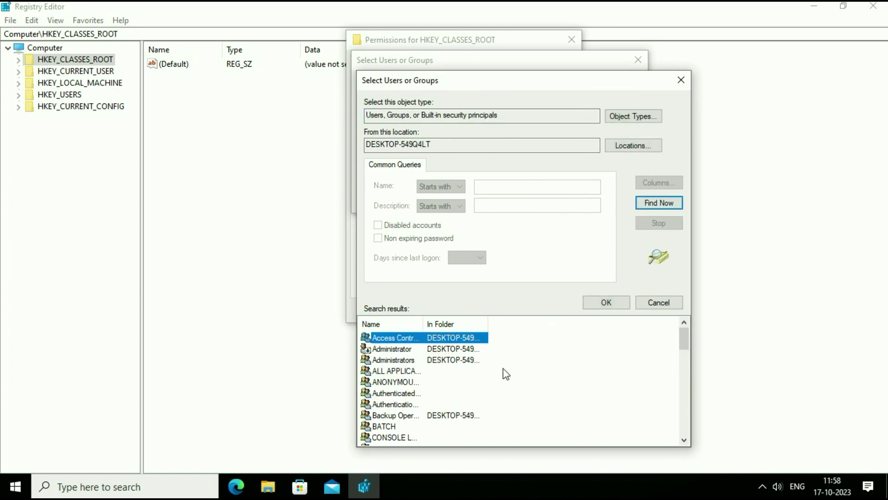
pyautogui.moveTo(423, 324)
pyautogui.mouseDown()
pyautogui.moveTo(464, 323)
pyautogui.moveTo(423, 324)
pyautogui.mouseUp()
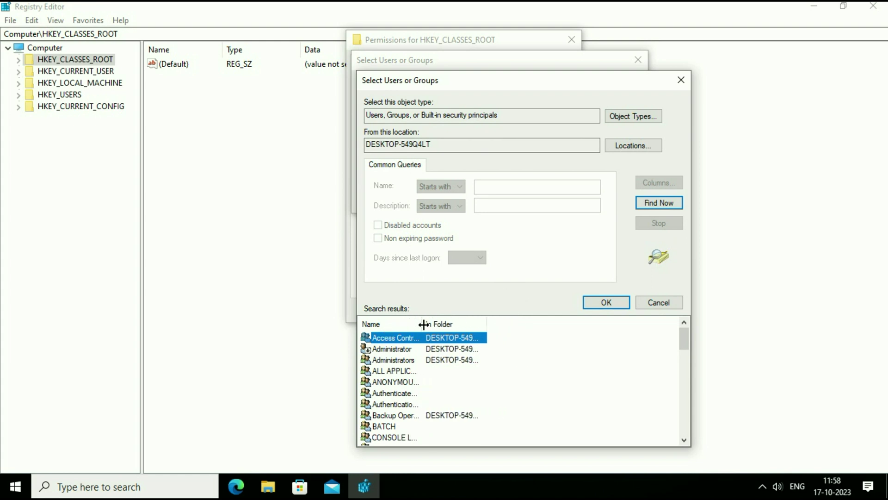
pyautogui.moveTo(423, 319); pyautogui.dragTo(500, 323)
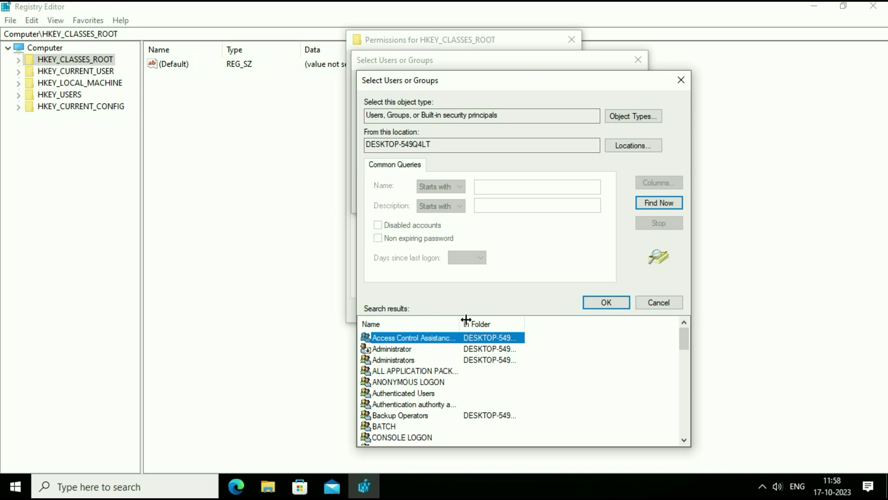
# Step: Choose ALL APPLICATION PACKAGES from the results and confirm the selection
pyautogui.click(419, 372)
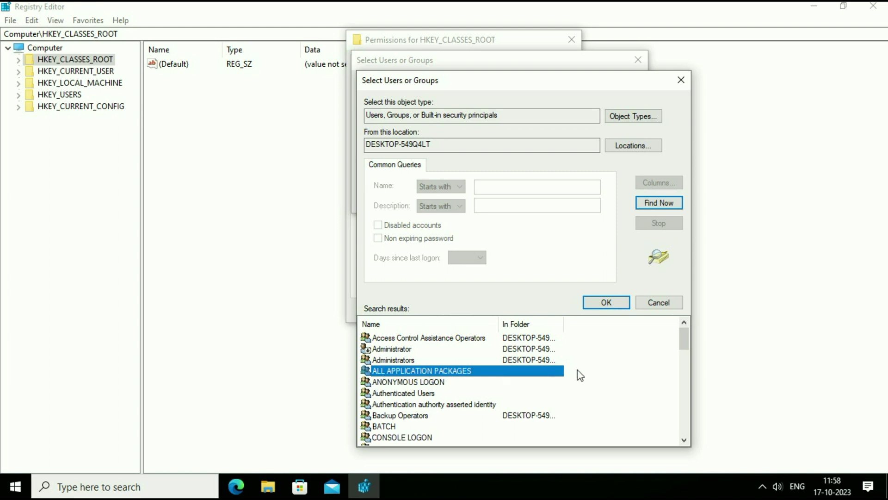
pyautogui.click(616, 310)
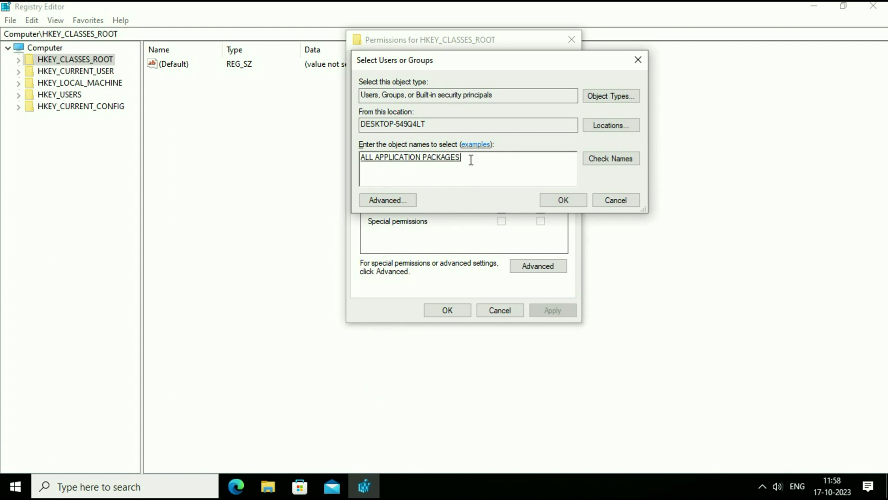
# Step: Grant ALL APPLICATION PACKAGES Allow Full Control, apply it, and close Registry Editor
pyautogui.click(568, 201)
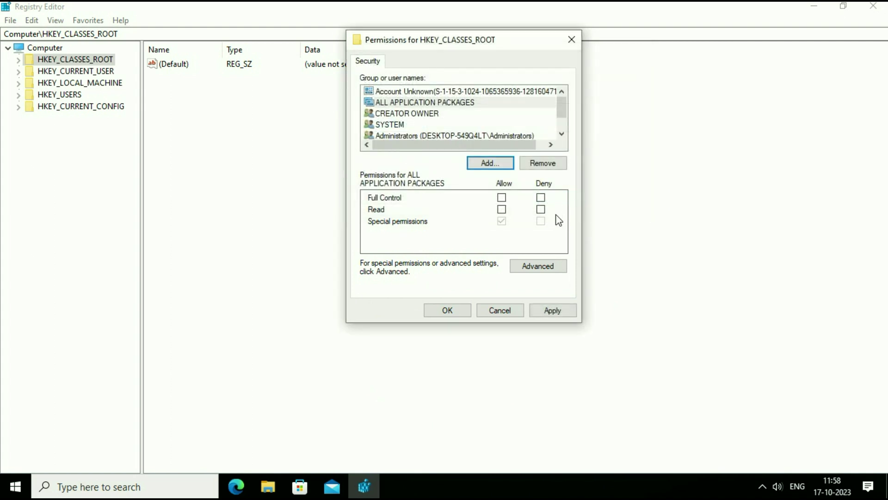
pyautogui.click(381, 104)
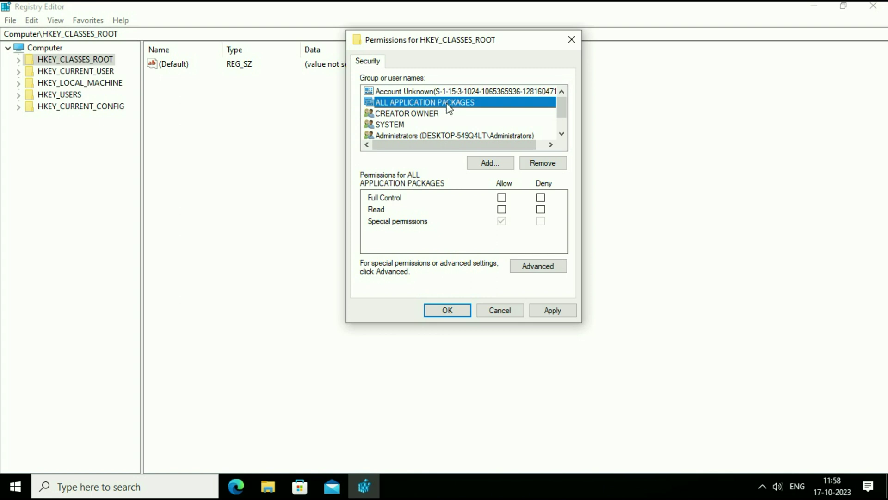
pyautogui.click(502, 198)
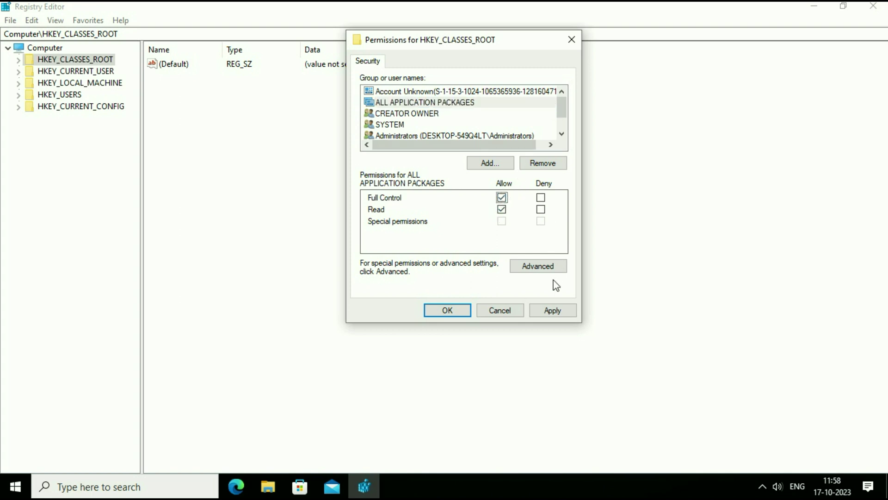
pyautogui.click(553, 310)
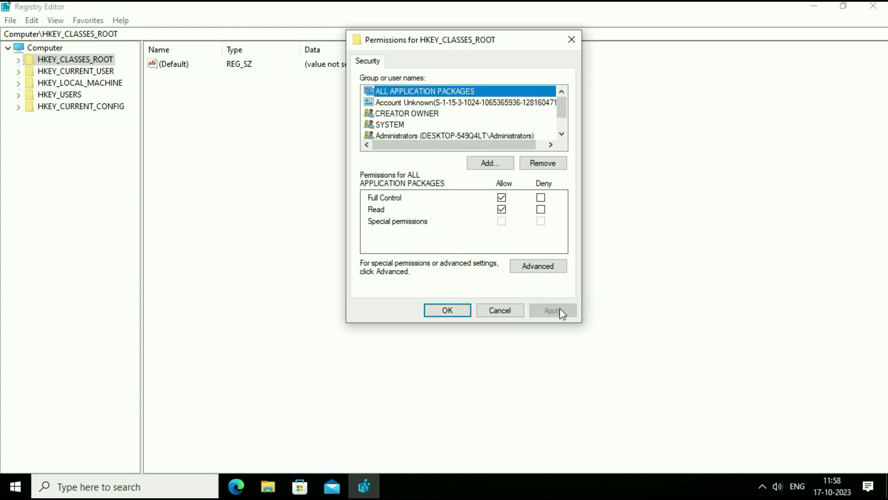
pyautogui.click(456, 311)
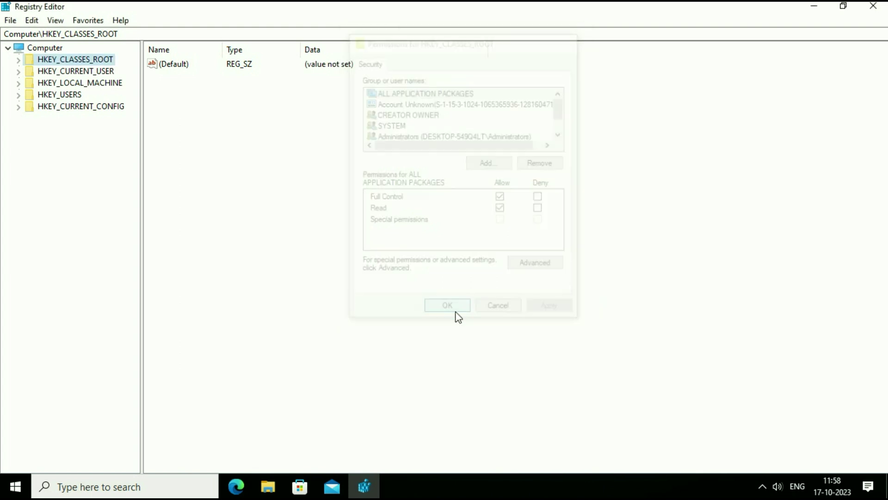
pyautogui.click(879, 13)
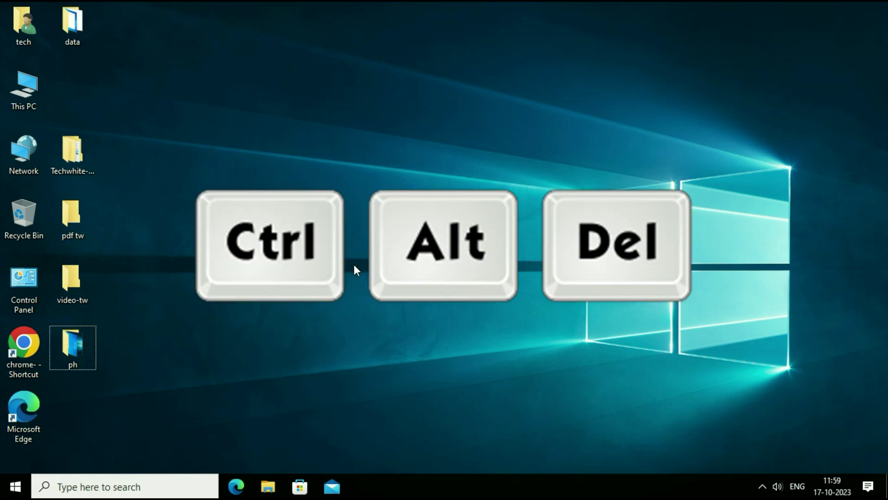
# Step: Restart the PC from the power menu on the Ctrl+Alt+Del screen
pyautogui.hotkey('ctrl', 'alt', 'Delete')
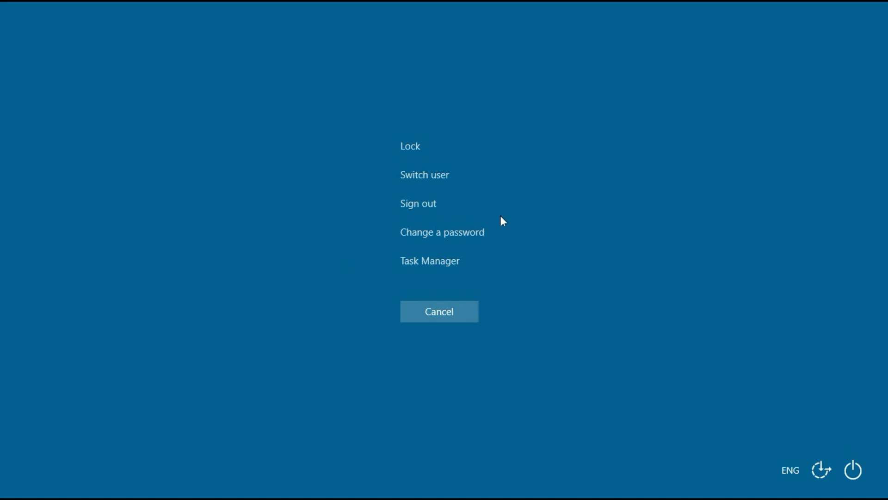
pyautogui.click(854, 472)
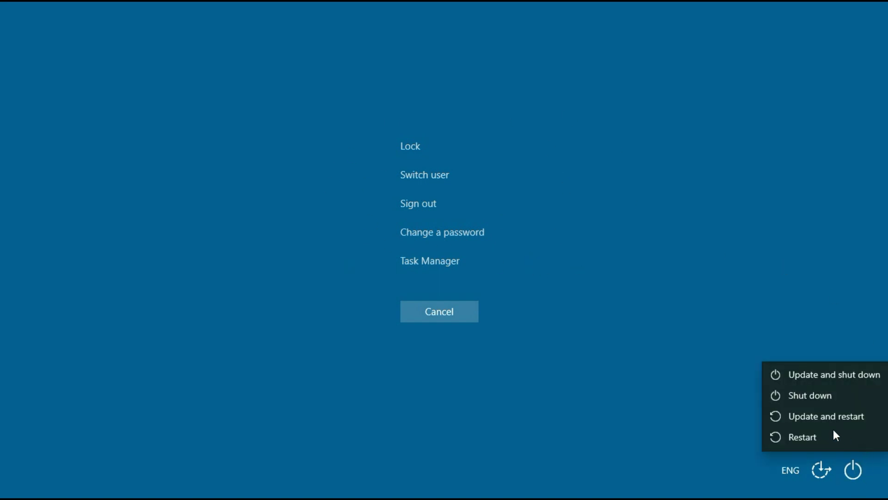
pyautogui.click(805, 439)
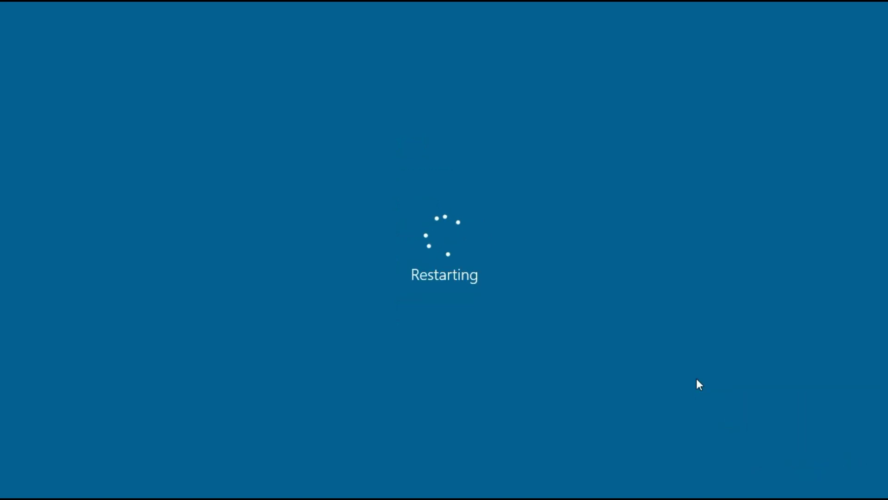